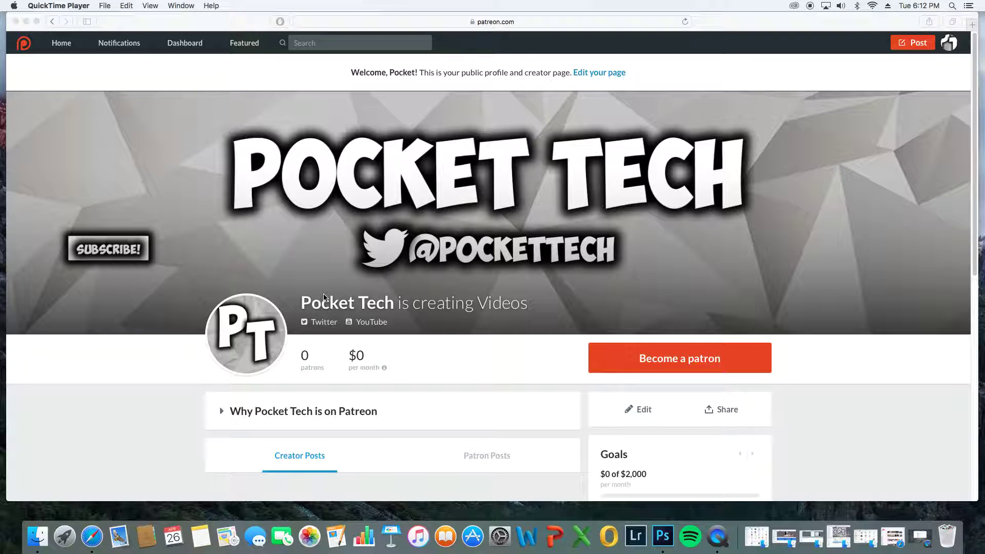
scroll(323, 299, down, 2)
scroll(324, 299, down, 3)
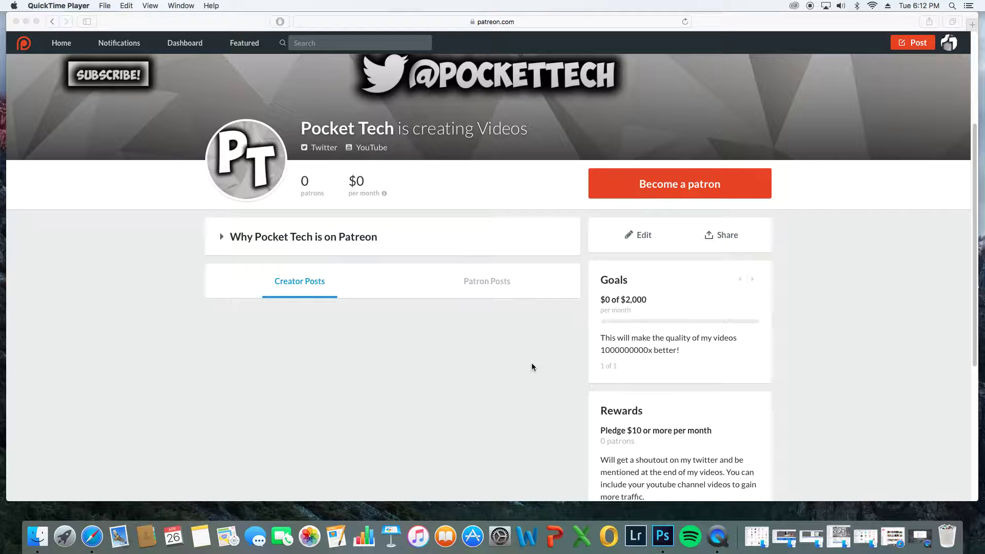
scroll(531, 363, down, 1)
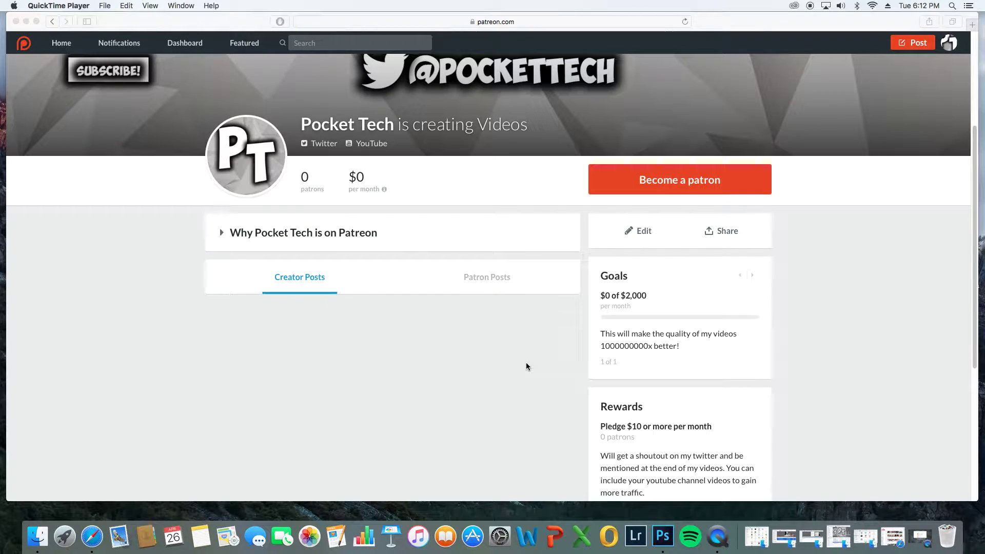